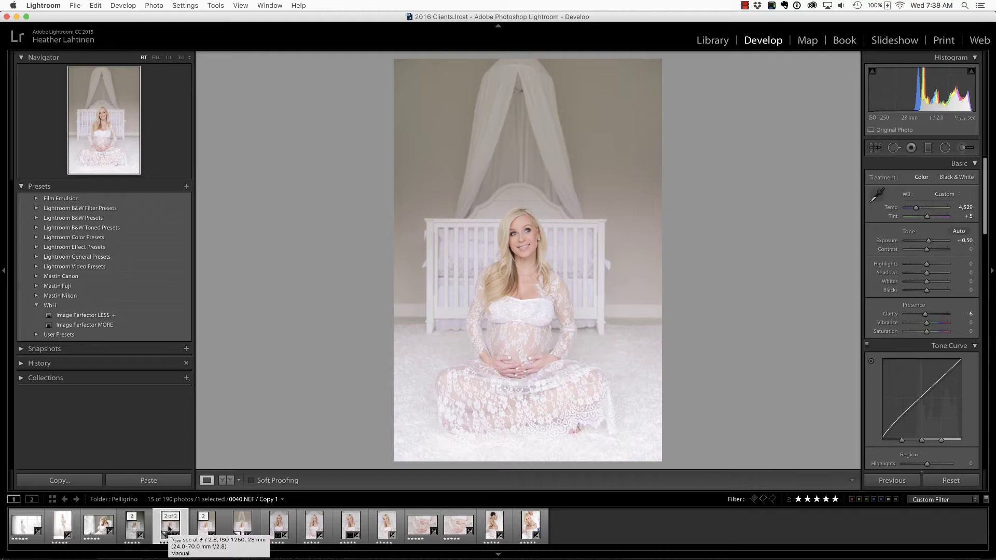
Step: Apply the WbH Image Perfector LESS preset to the unedited original 0040.NEF rather than the virtual copy
{"action": "key", "text": "Left"}
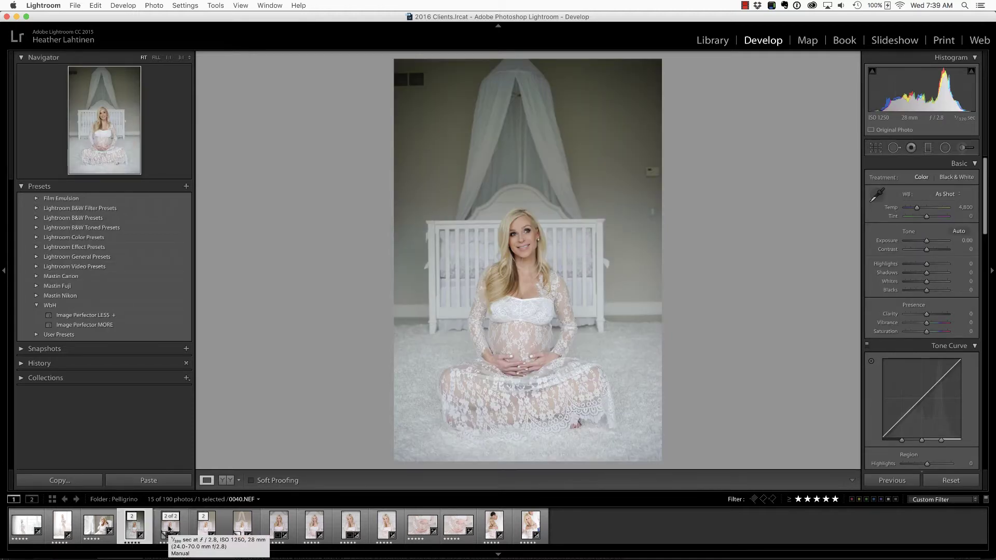
{"action": "key", "text": "Right"}
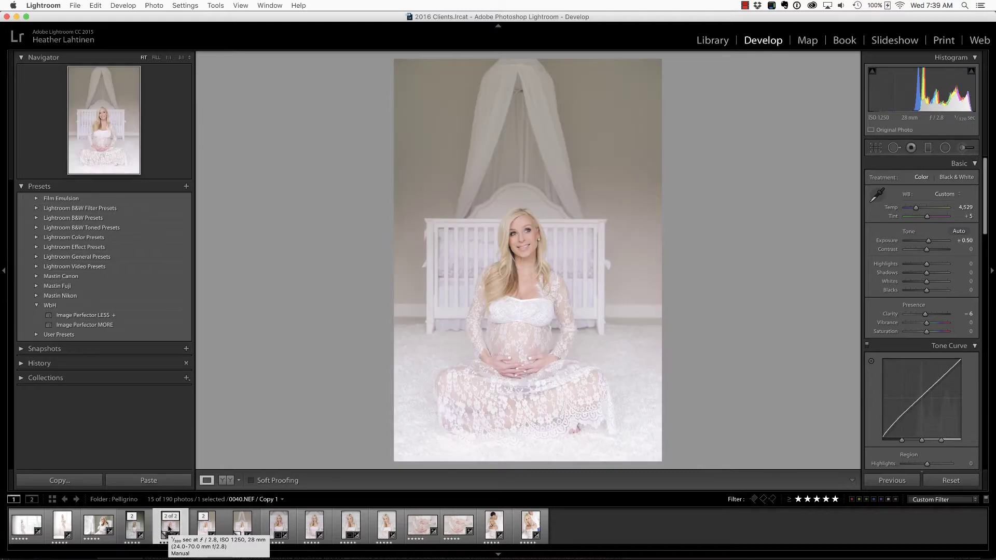
{"action": "key", "text": "Left"}
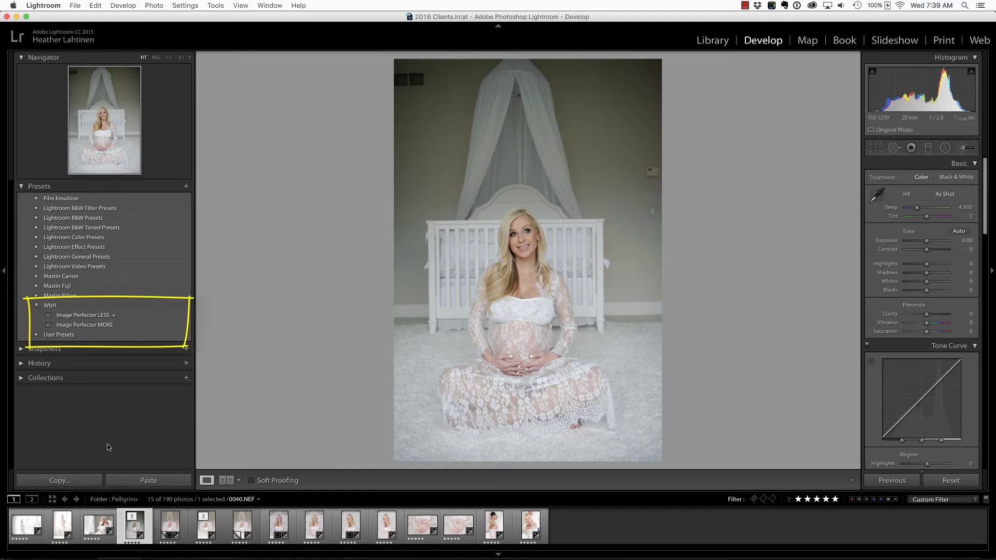
{"action": "left_click", "coordinate": [115, 318]}
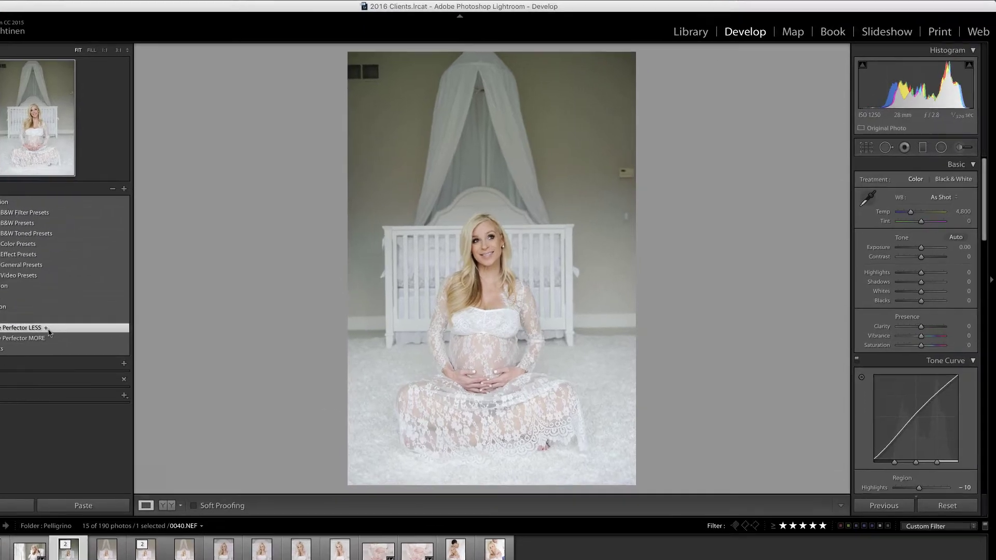
Step: Turn on Auto Upright in Lens Corrections to straighten the portrait's verticals
{"action": "scroll", "coordinate": [984, 363], "scroll_direction": "down", "scroll_amount": 15}
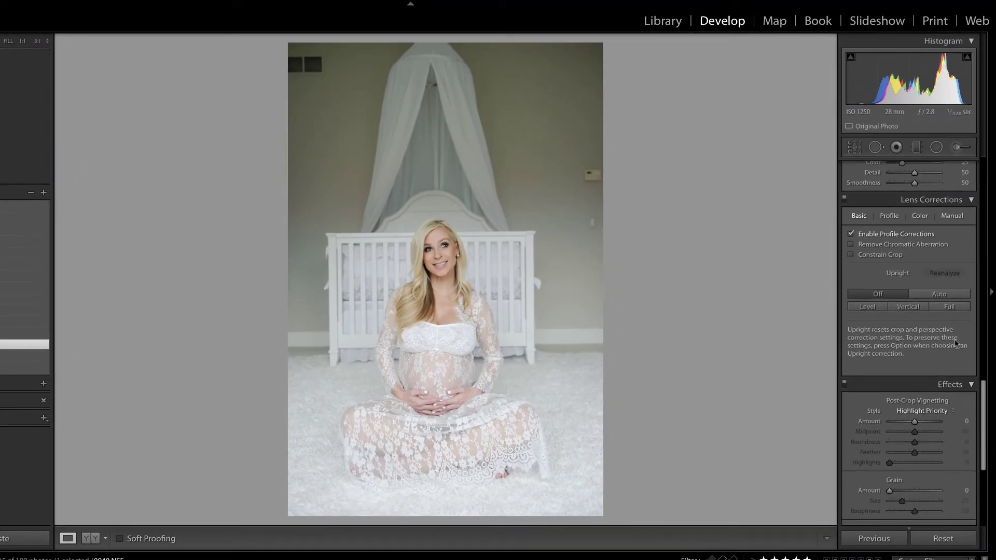
{"action": "left_click", "coordinate": [932, 297]}
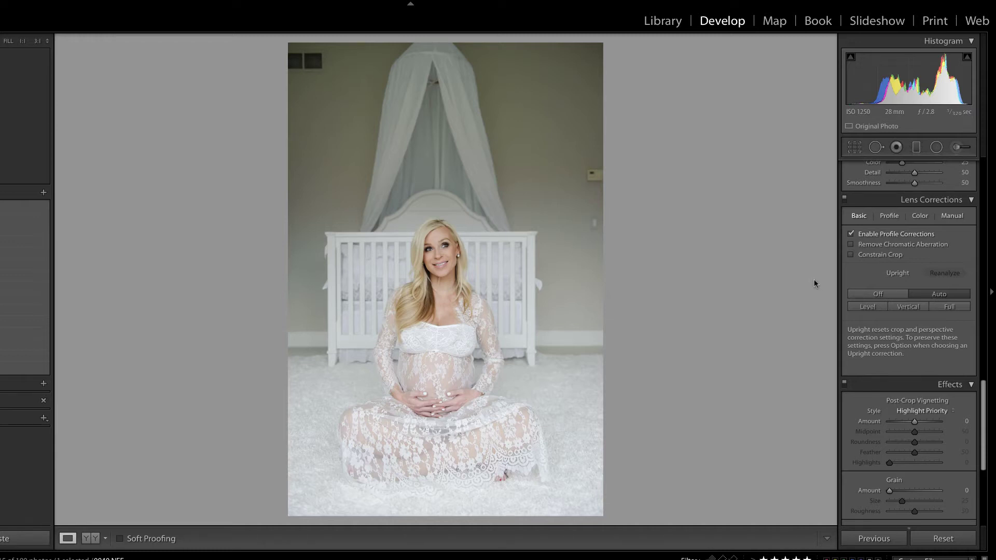
Step: Set Spot Removal feather to 17 and heal out the wall outlet and switch
{"action": "key", "text": "q"}
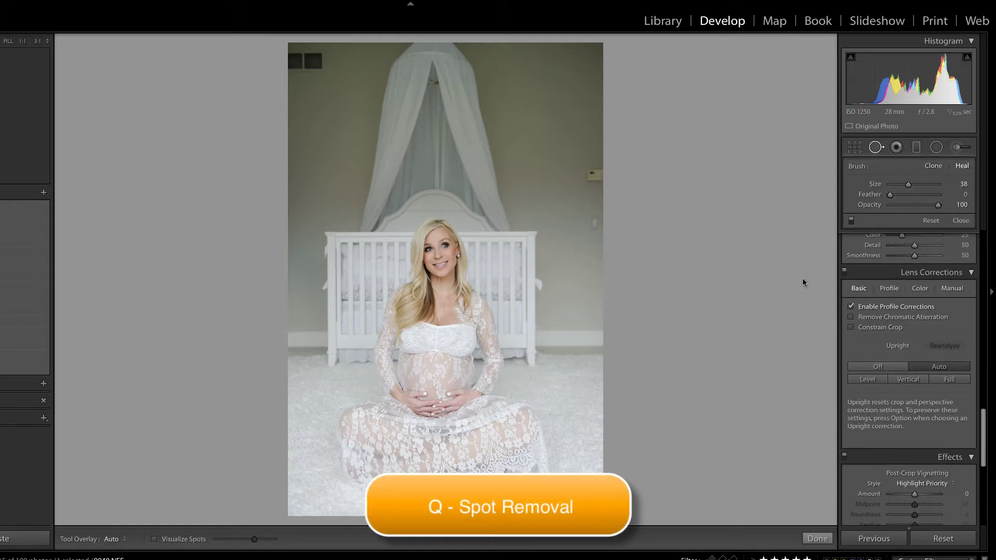
{"action": "left_click", "coordinate": [889, 196]}
{"action": "left_click_drag", "start_coordinate": [889, 195], "coordinate": [899, 195]}
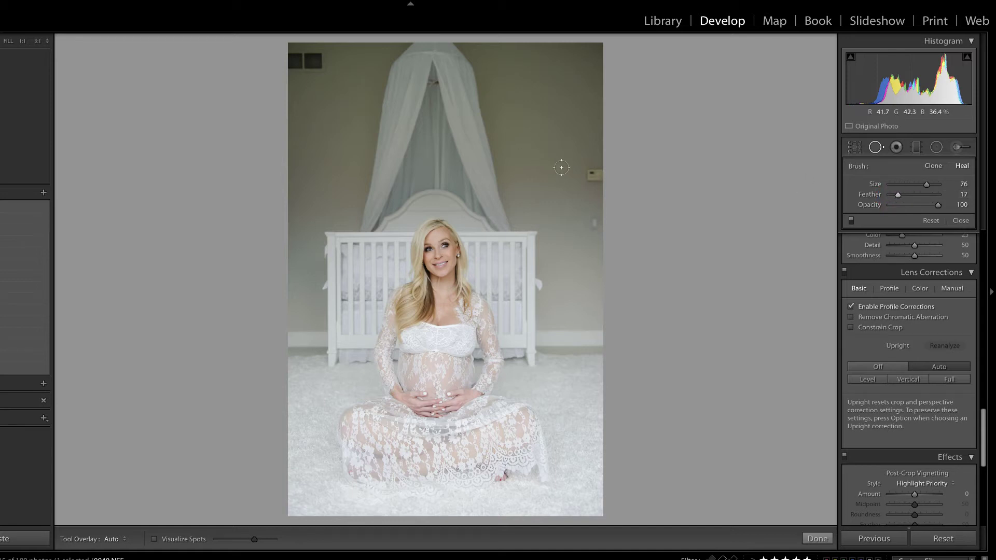
{"action": "left_click", "coordinate": [580, 177]}
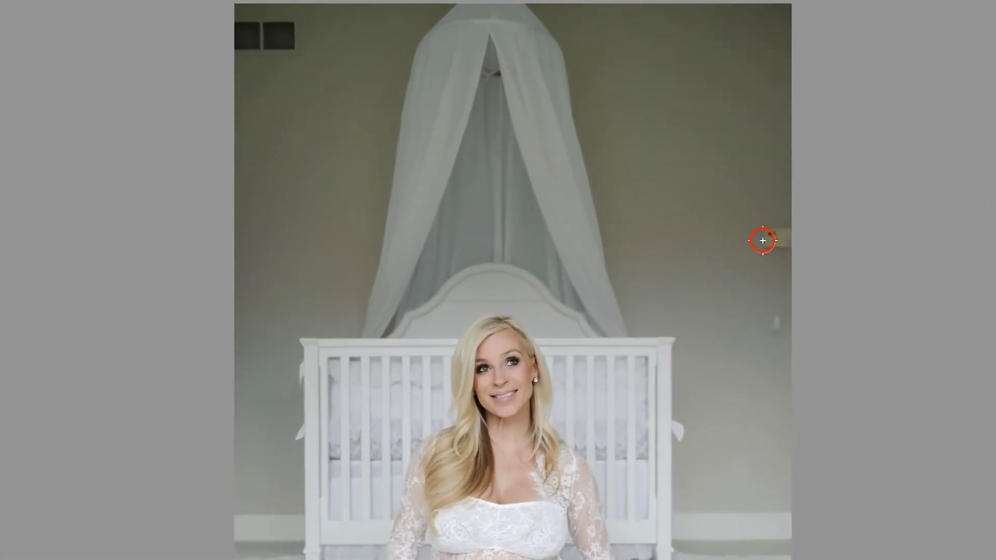
{"action": "mouse_move", "coordinate": [762, 241]}
{"action": "left_mouse_down"}
{"action": "mouse_move", "coordinate": [800, 242]}
{"action": "mouse_move", "coordinate": [777, 242]}
{"action": "mouse_move", "coordinate": [788, 278]}
{"action": "mouse_move", "coordinate": [781, 201]}
{"action": "left_mouse_up"}
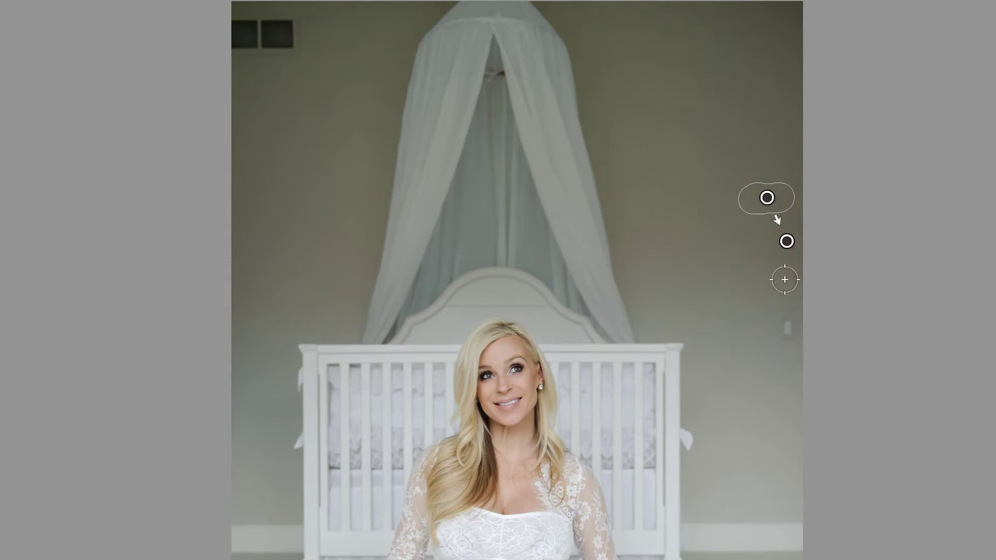
{"action": "left_click", "coordinate": [786, 331]}
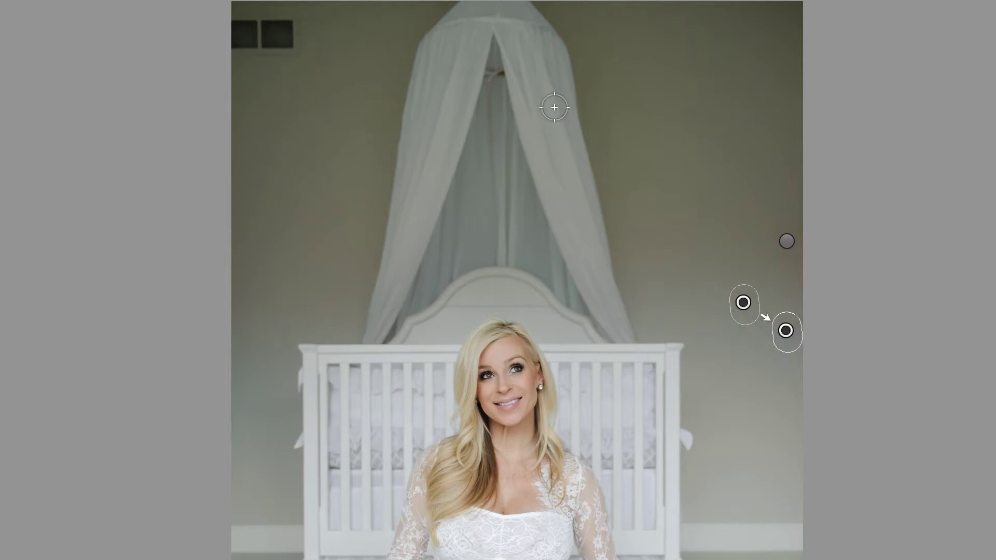
Step: Heal the vents on the top-left wall and move the source to cleaner wall
{"action": "key", "text": "h"}
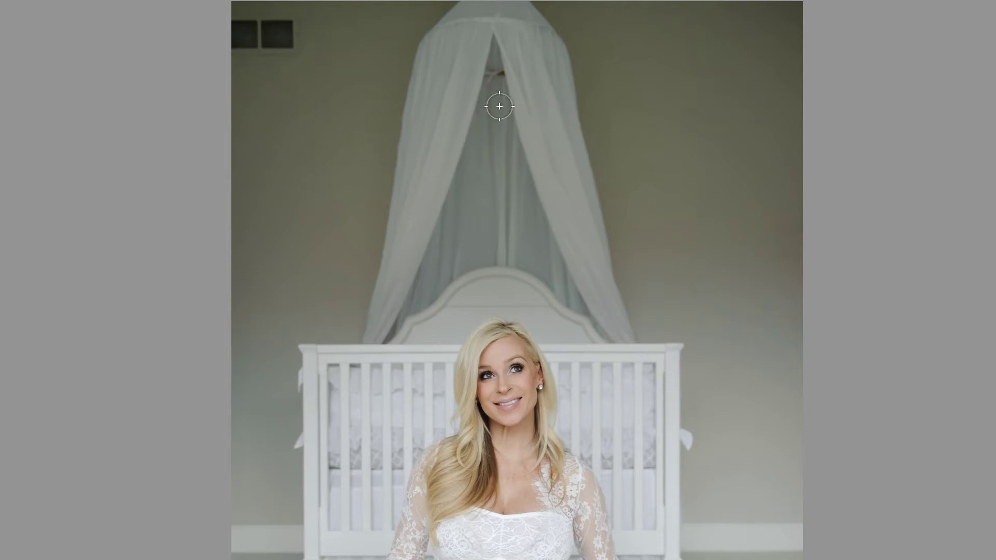
{"action": "left_click", "coordinate": [294, 52]}
{"action": "mouse_move", "coordinate": [294, 51]}
{"action": "left_mouse_down"}
{"action": "mouse_move", "coordinate": [228, 50]}
{"action": "mouse_move", "coordinate": [240, 31]}
{"action": "mouse_move", "coordinate": [298, 28]}
{"action": "mouse_move", "coordinate": [239, 26]}
{"action": "left_mouse_up"}
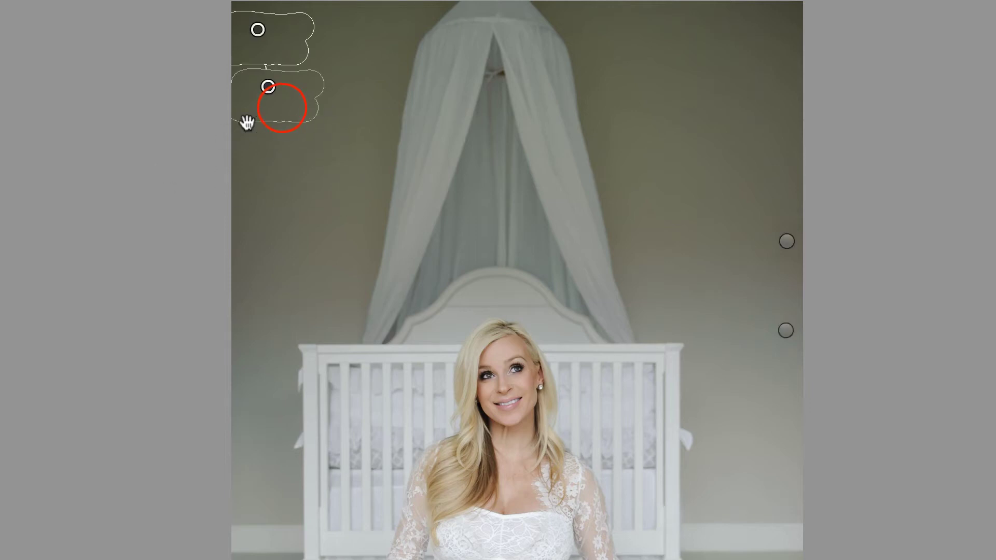
{"action": "left_click_drag", "start_coordinate": [284, 106], "coordinate": [294, 126]}
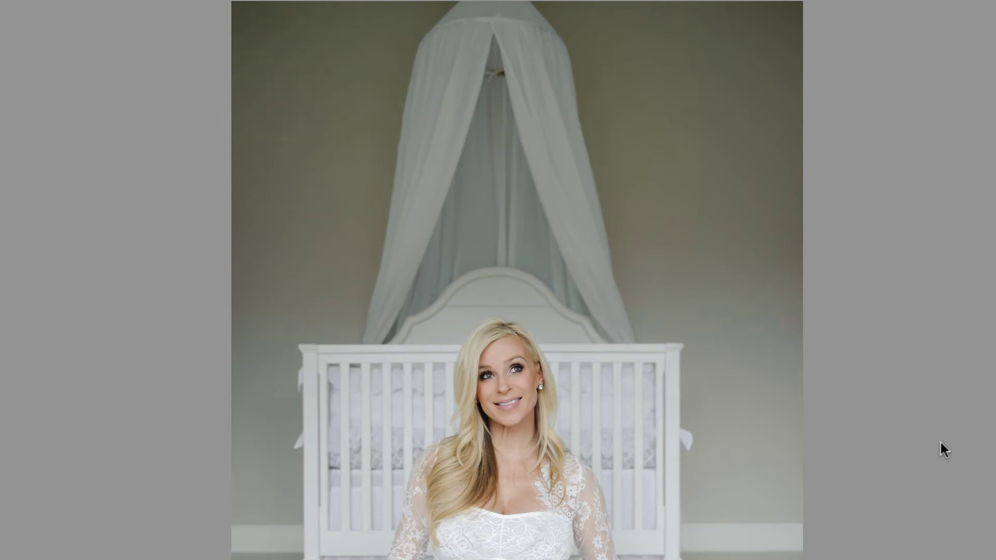
Step: Compare with the original, then settle the white balance at Temp 4,874 and Tint +5
{"action": "key", "text": "backslash"}
{"action": "key", "text": "backslash"}
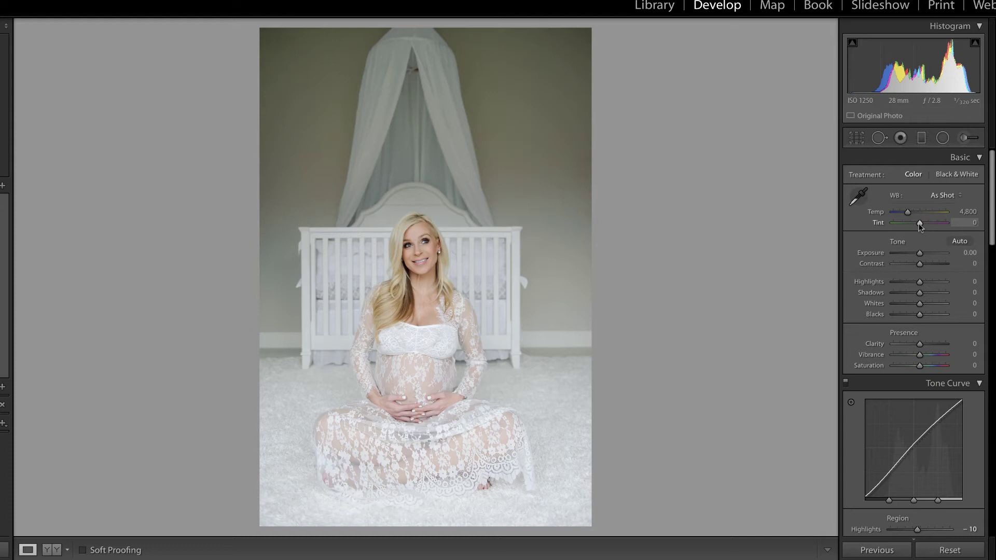
{"action": "left_click", "coordinate": [920, 224]}
{"action": "left_click_drag", "start_coordinate": [920, 224], "coordinate": [920, 223]}
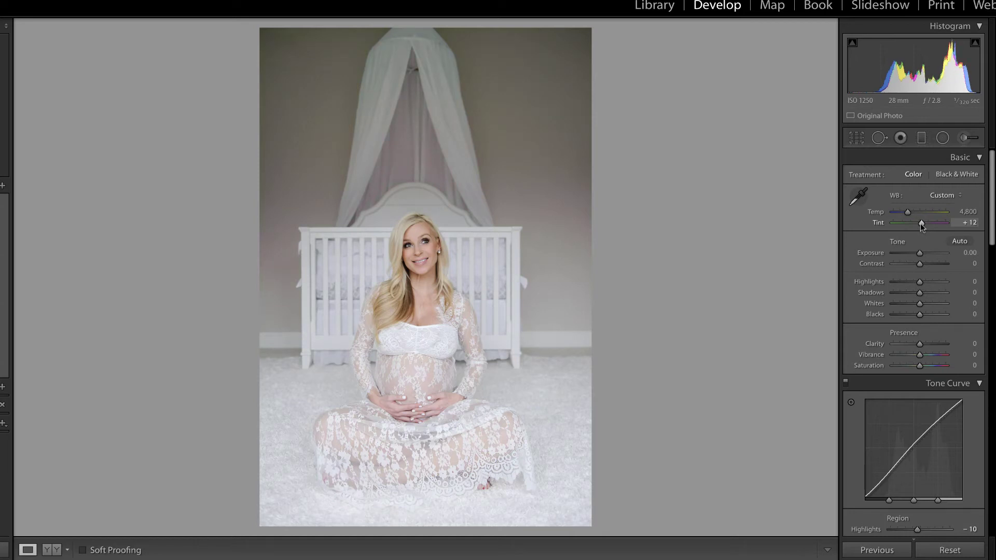
{"action": "mouse_move", "coordinate": [920, 223]}
{"action": "left_mouse_down"}
{"action": "mouse_move", "coordinate": [908, 213]}
{"action": "mouse_move", "coordinate": [919, 223]}
{"action": "left_mouse_up"}
{"action": "left_click", "coordinate": [919, 223]}
{"action": "key", "text": "ctrl+z"}
{"action": "key", "text": "ctrl+z"}
{"action": "key", "text": "ctrl+z"}
{"action": "left_click_drag", "start_coordinate": [909, 213], "coordinate": [908, 213]}
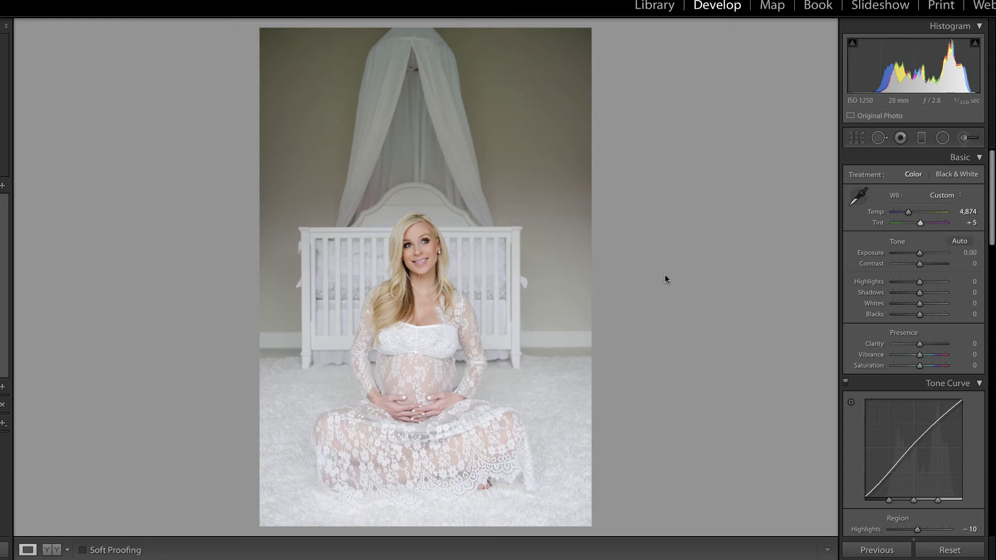
{"action": "key", "text": "k"}
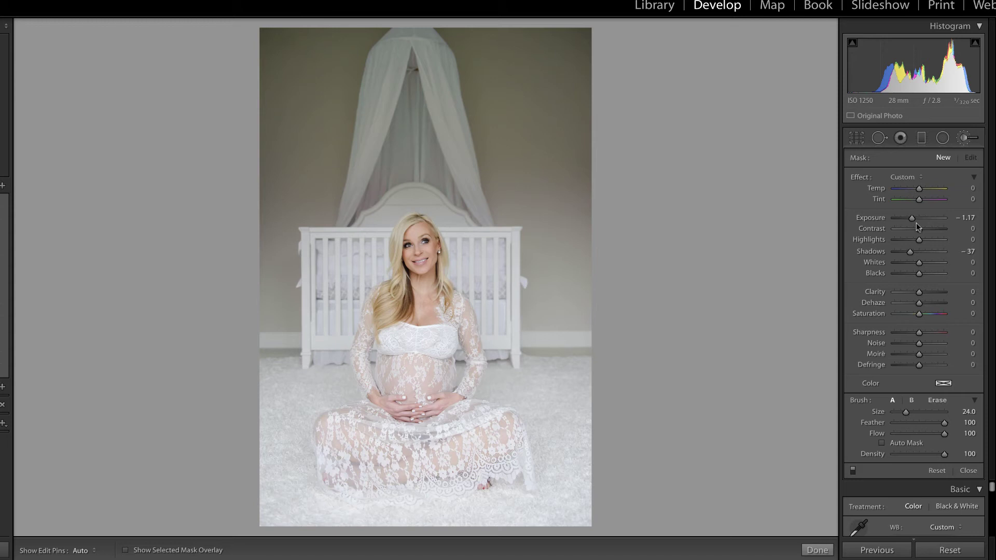
Step: Reset the Adjustment Brush and set Exposure 0.49 and Saturation -15
{"action": "key", "text": "alt"}
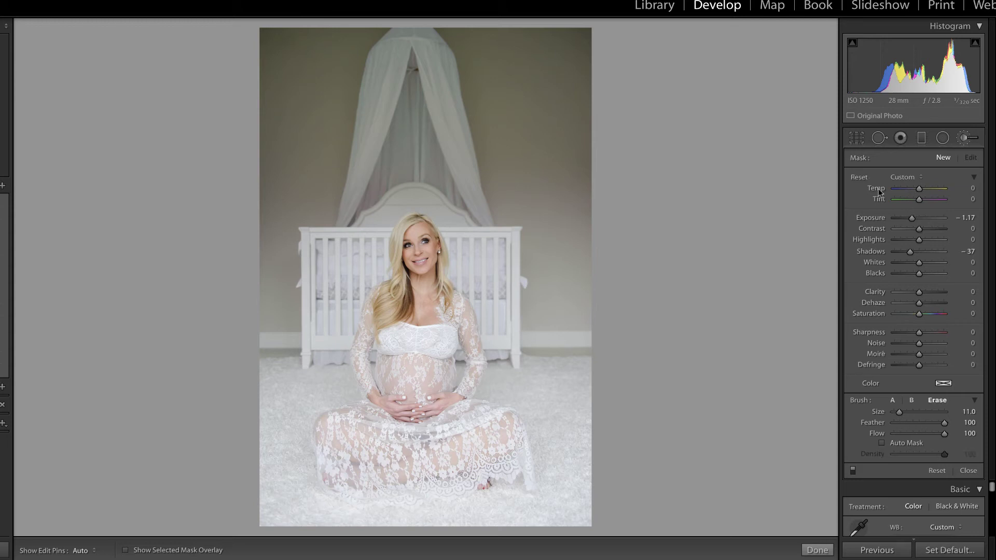
{"action": "left_click", "coordinate": [858, 177], "text": "alt"}
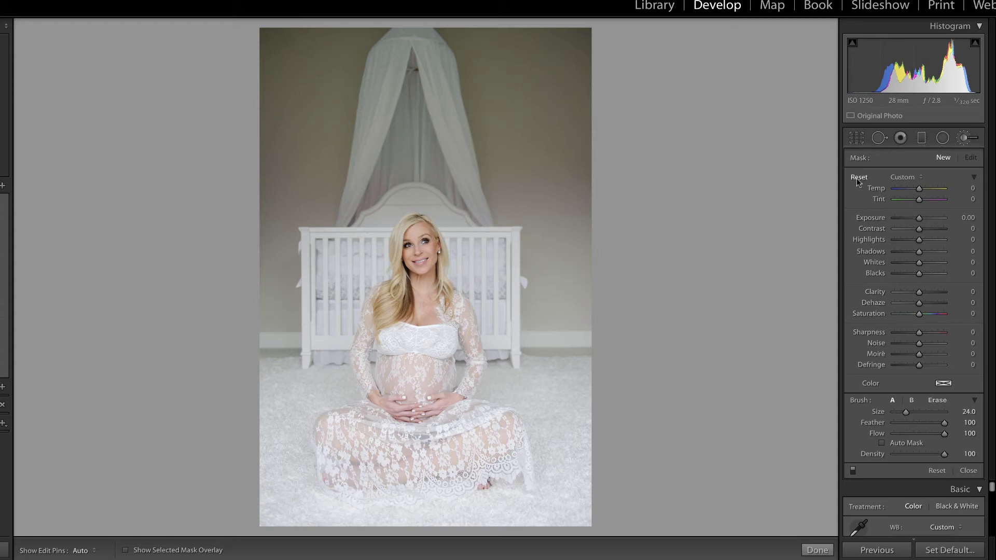
{"action": "left_click", "coordinate": [918, 220]}
{"action": "left_click_drag", "start_coordinate": [918, 220], "coordinate": [922, 220]}
{"action": "left_click", "coordinate": [921, 313]}
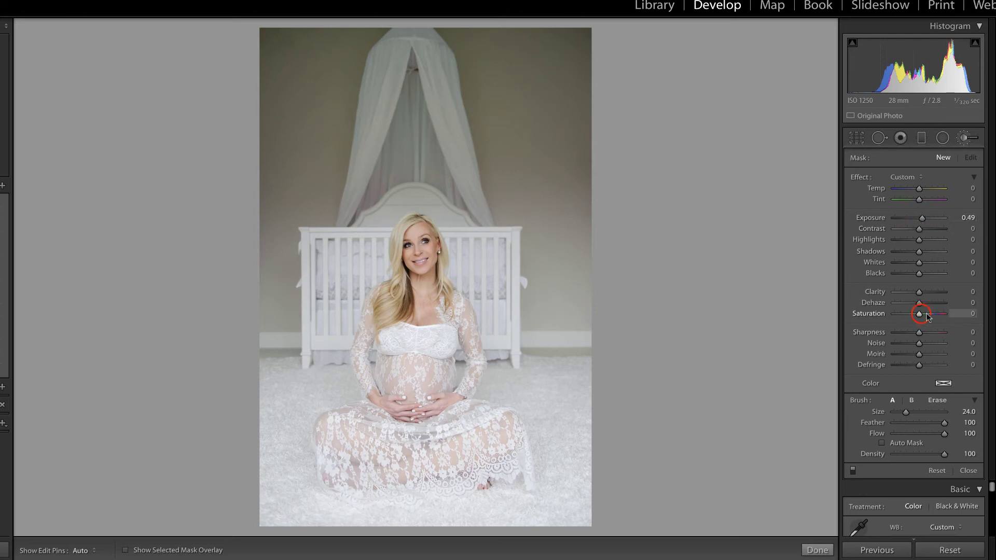
{"action": "left_click_drag", "start_coordinate": [921, 313], "coordinate": [916, 314]}
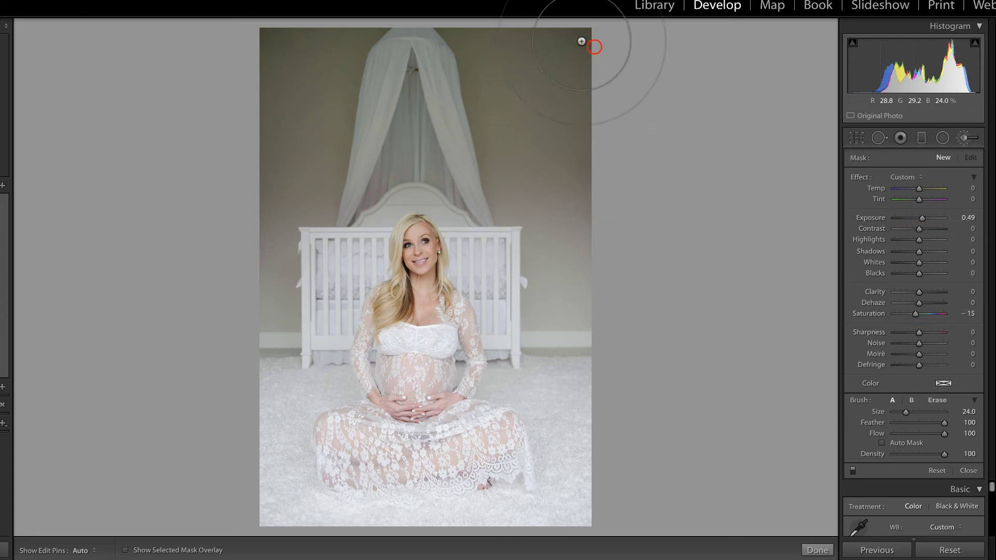
Step: Paint the upper-left wall, then refine the brush to Saturation -27 and Tint 5
{"action": "key", "text": "h"}
{"action": "mouse_move", "coordinate": [322, 53]}
{"action": "left_mouse_down"}
{"action": "mouse_move", "coordinate": [223, 166]}
{"action": "mouse_move", "coordinate": [289, 149]}
{"action": "mouse_move", "coordinate": [274, 71]}
{"action": "left_mouse_up"}
{"action": "left_click_drag", "start_coordinate": [915, 314], "coordinate": [902, 316]}
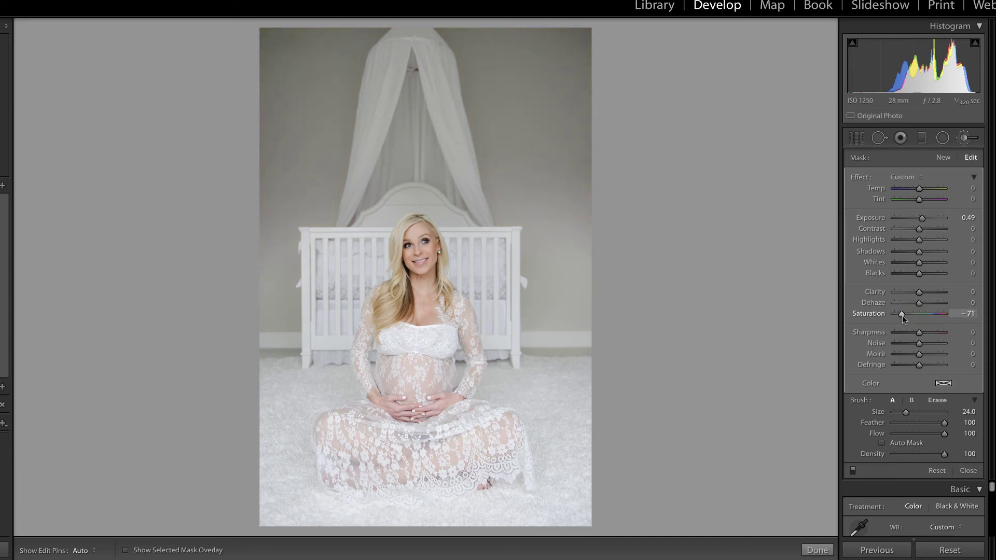
{"action": "left_click_drag", "start_coordinate": [902, 315], "coordinate": [914, 316]}
{"action": "left_click_drag", "start_coordinate": [919, 200], "coordinate": [920, 202]}
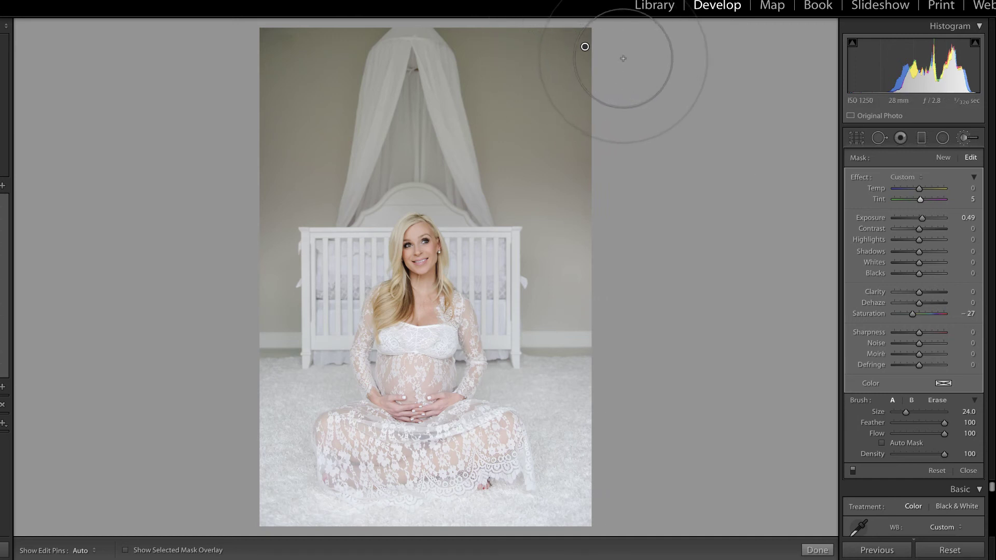
Step: Start a new brush mask at Exposure 0.39 with Flow lowered to 51
{"action": "left_click", "coordinate": [941, 158]}
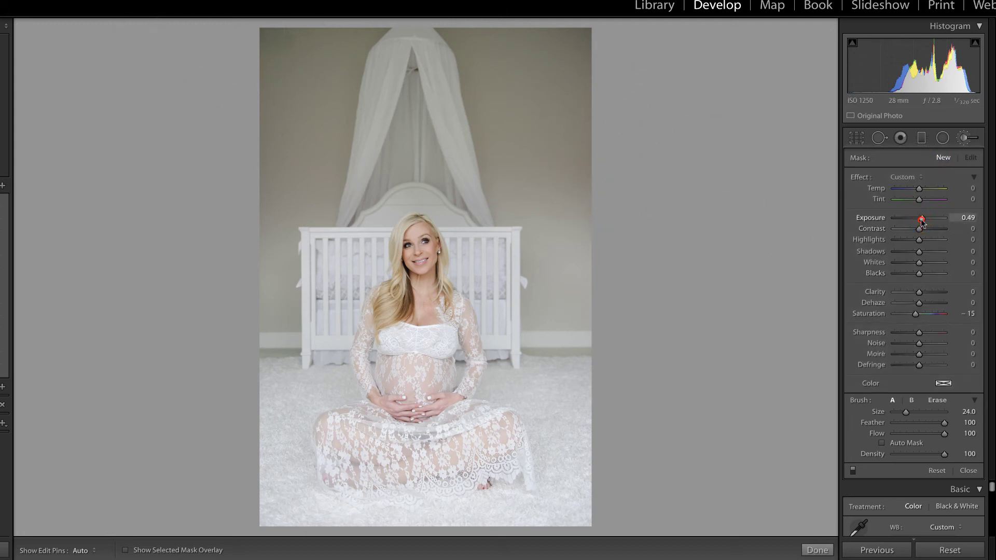
{"action": "left_click", "coordinate": [940, 438]}
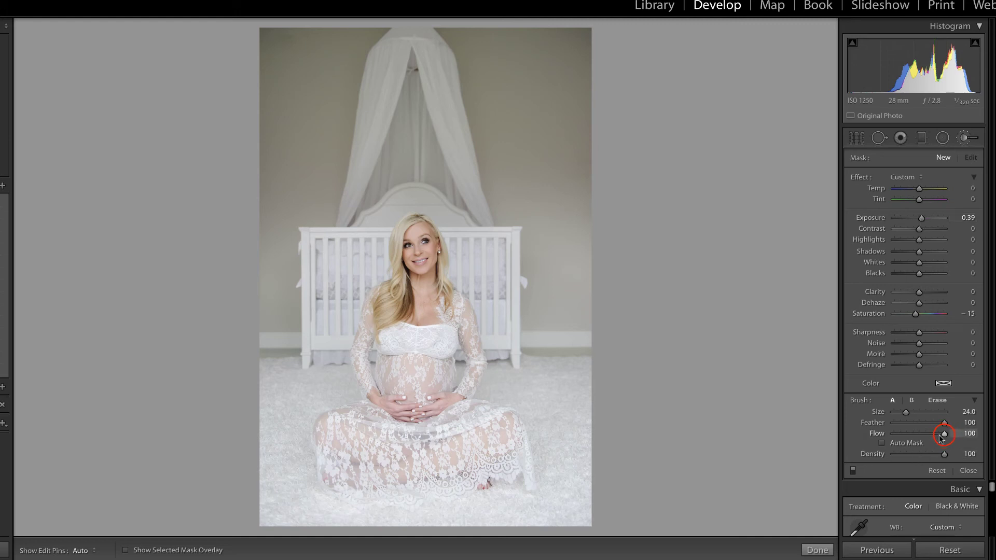
{"action": "left_click_drag", "start_coordinate": [945, 437], "coordinate": [919, 440]}
{"action": "left_click", "coordinate": [212, 99]}
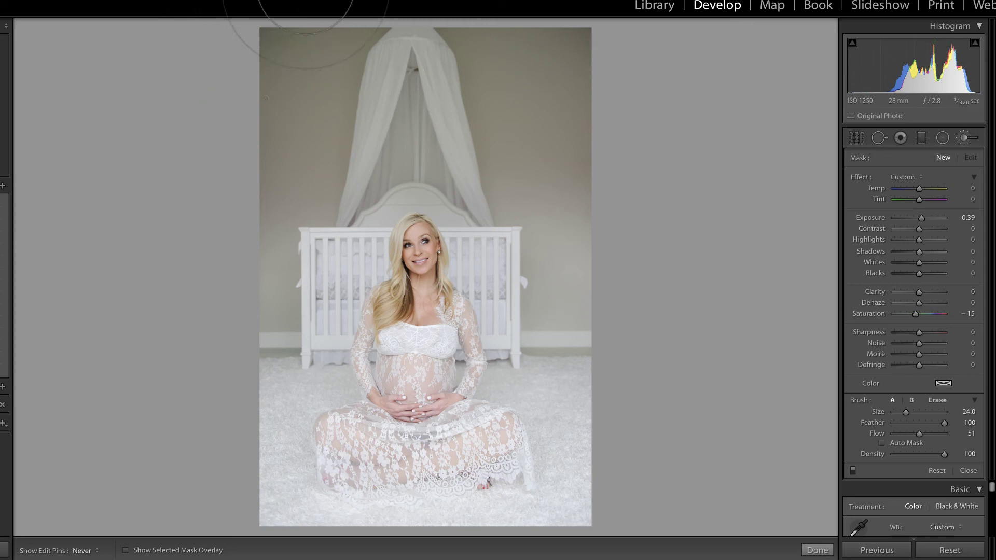
Step: Paint the new brush over more of the upper background wall, including the top-right corner
{"action": "left_click", "coordinate": [563, 44]}
{"action": "key", "text": "h"}
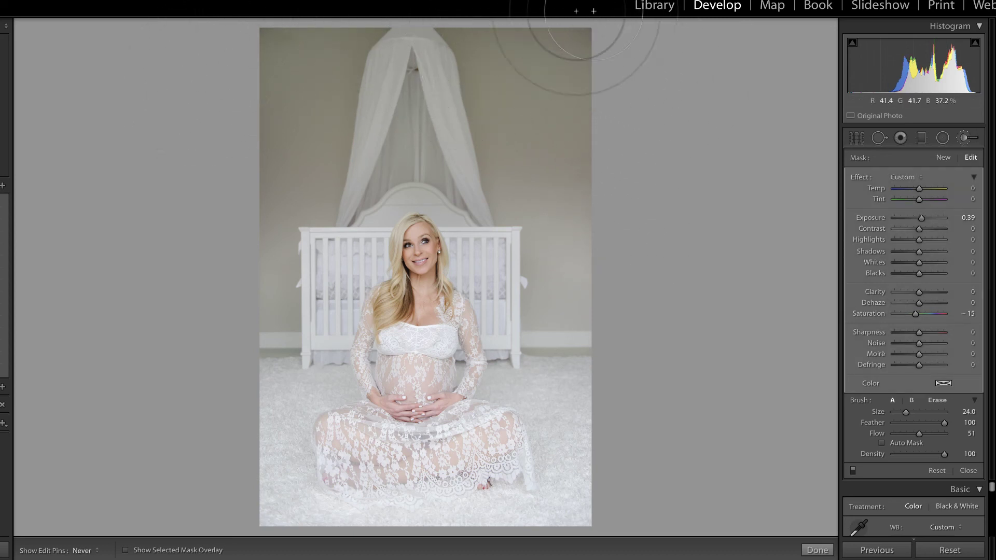
{"action": "left_click", "coordinate": [253, 88]}
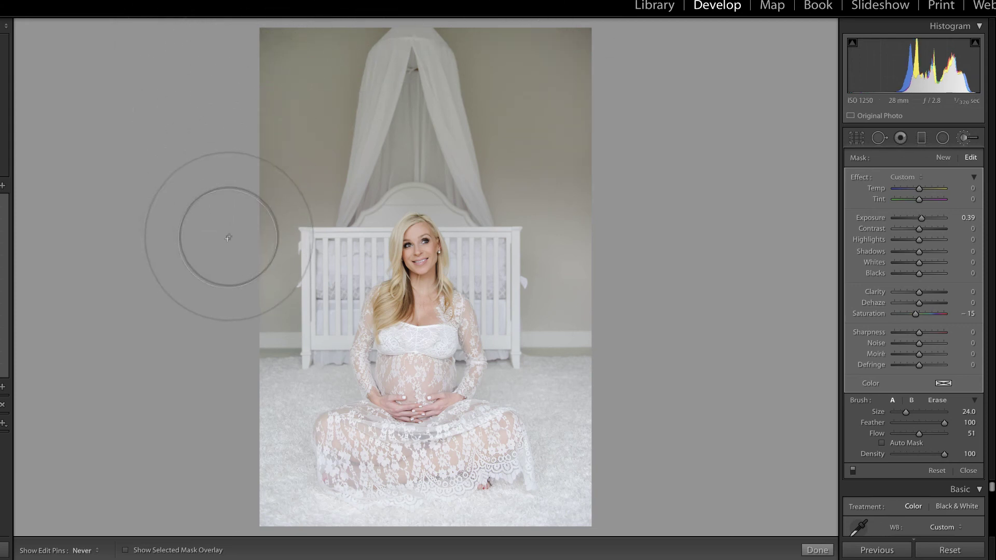
{"action": "left_click", "coordinate": [249, 83]}
{"action": "key", "text": "h"}
{"action": "key", "text": "h"}
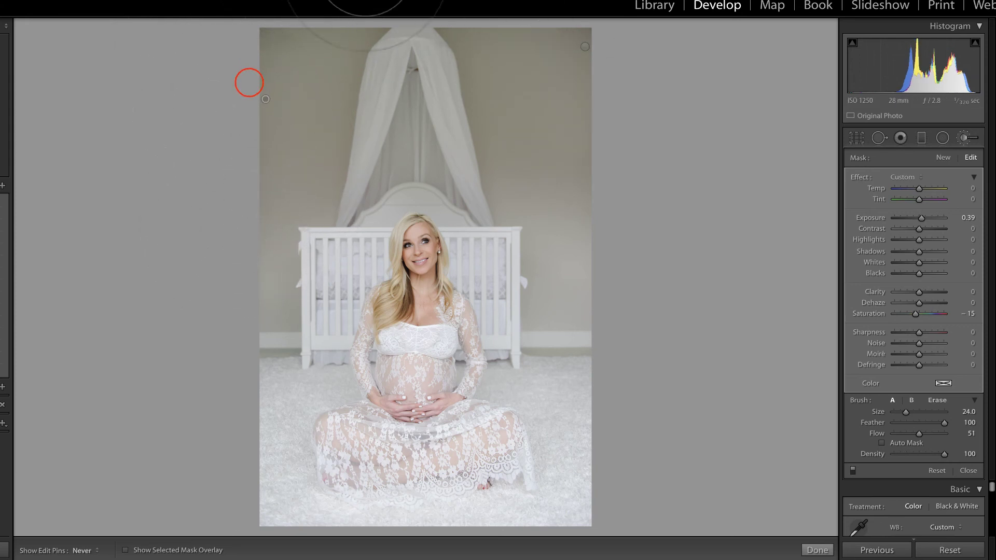
{"action": "left_click", "coordinate": [599, 39]}
{"action": "key", "text": "h"}
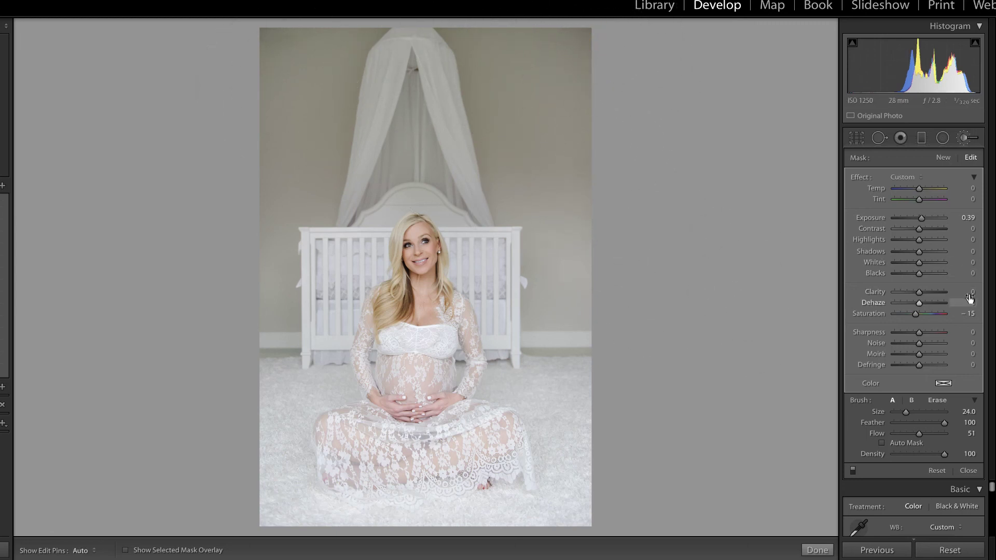
Step: Close the Adjustment Brush and toggle Lens Corrections off and on, leaving them enabled
{"action": "key", "text": "k"}
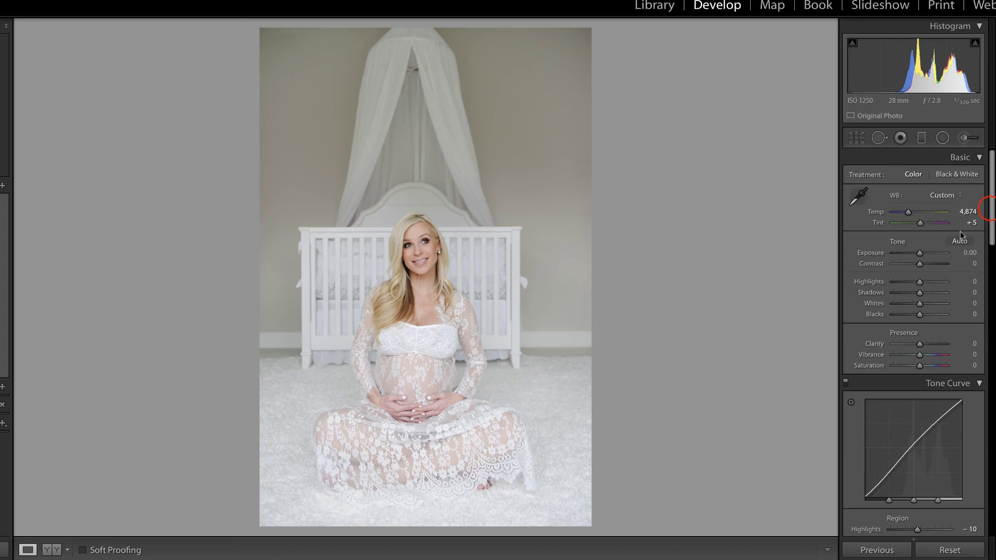
{"action": "left_click_drag", "start_coordinate": [991, 210], "coordinate": [971, 403]}
{"action": "left_click", "coordinate": [846, 255]}
{"action": "left_click", "coordinate": [846, 257]}
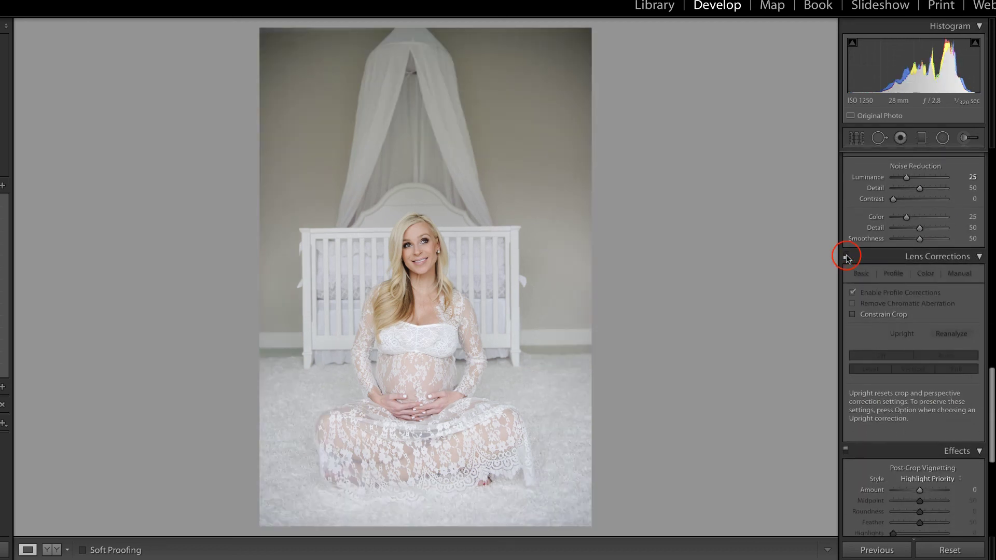
{"action": "left_click", "coordinate": [846, 256]}
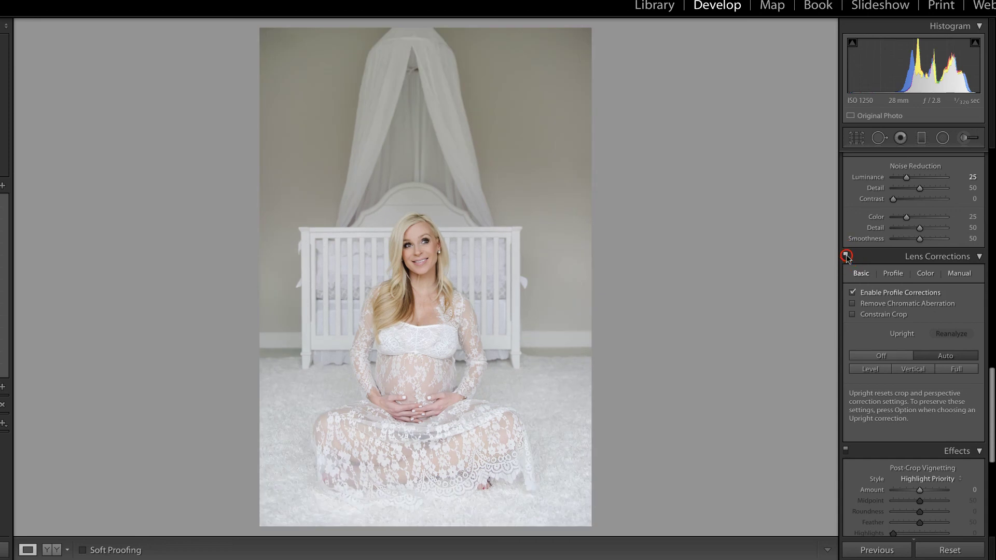
{"action": "left_click", "coordinate": [847, 256]}
{"action": "left_click", "coordinate": [847, 257]}
Step: Check the Before view and raise the Basic panel Shadows to +20
{"action": "left_click_drag", "start_coordinate": [989, 379], "coordinate": [989, 162]}
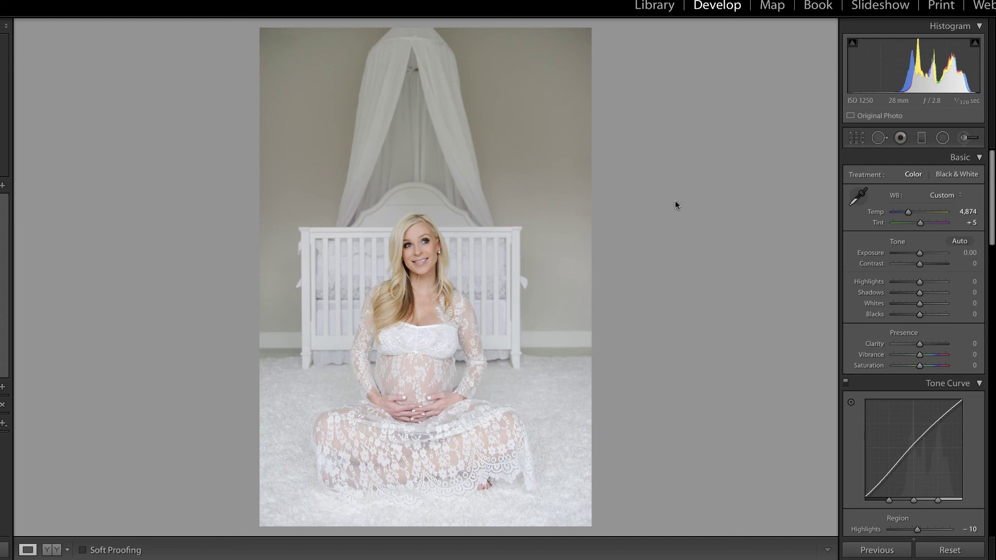
{"action": "key", "text": "backslash"}
{"action": "key", "text": "backslash"}
{"action": "left_click", "coordinate": [919, 292]}
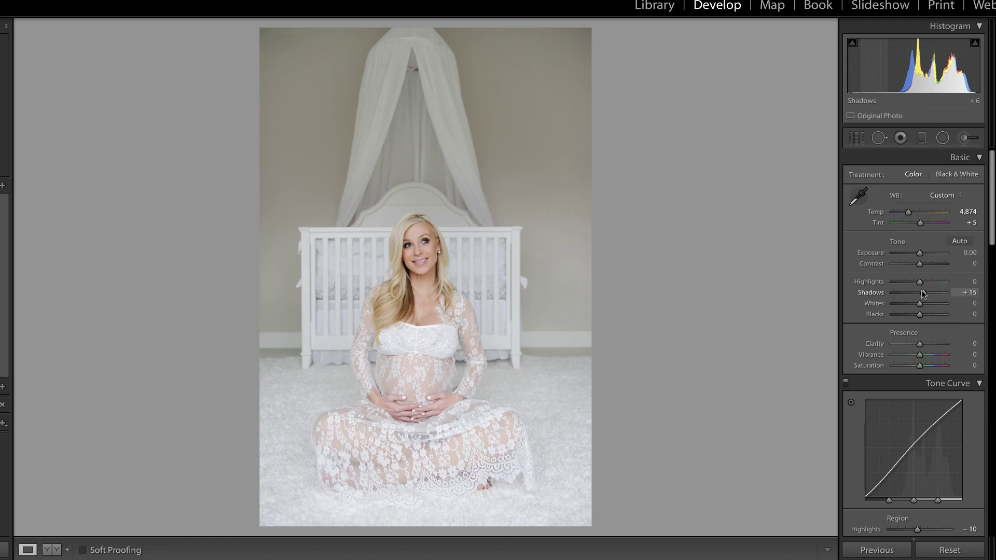
{"action": "left_click", "coordinate": [920, 282]}
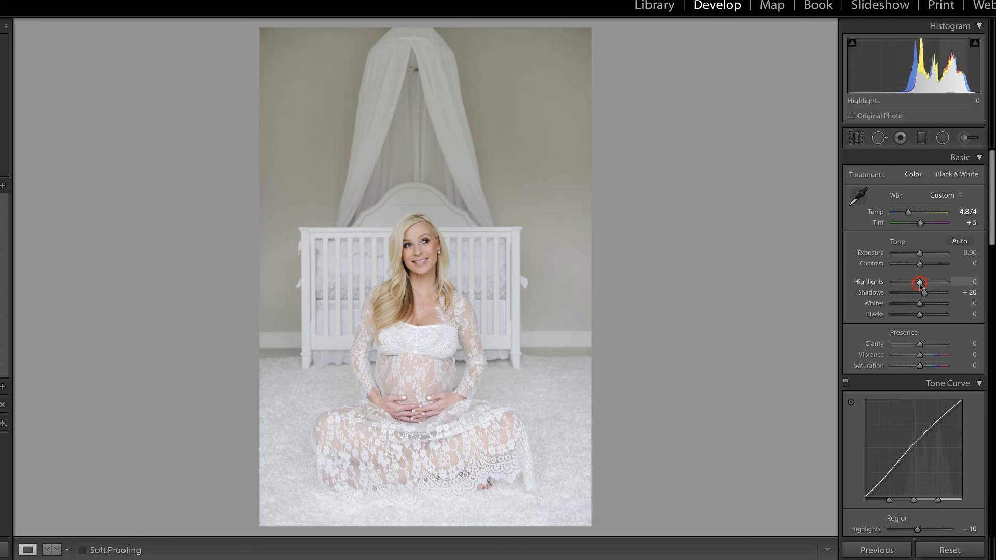